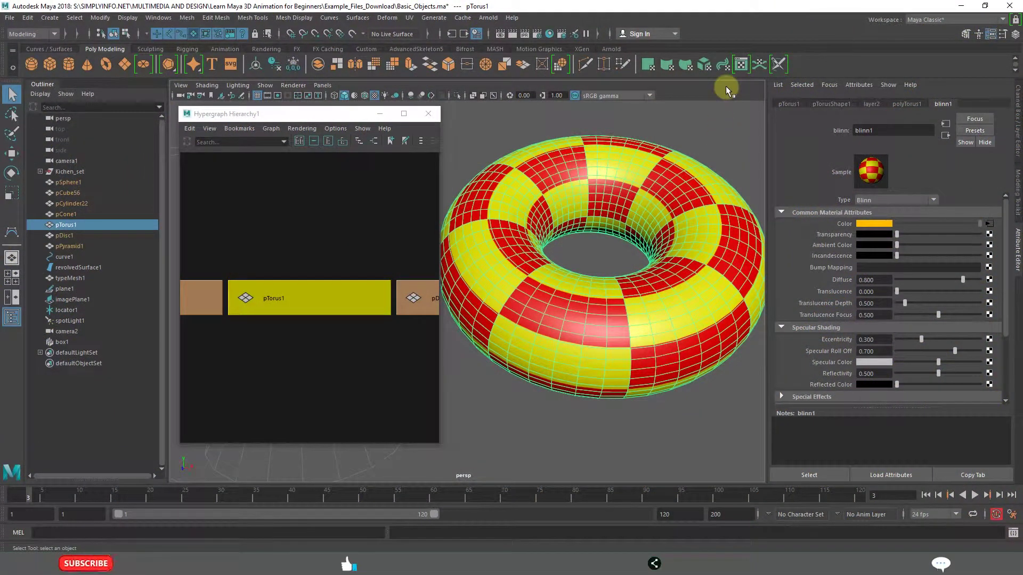
Reselect the torus and inspect its pTorusShape1 and layer2 attributes in the Attribute Editor
{"action": "left_click", "coordinate": [715, 149]}
{"action": "left_click", "coordinate": [653, 203]}
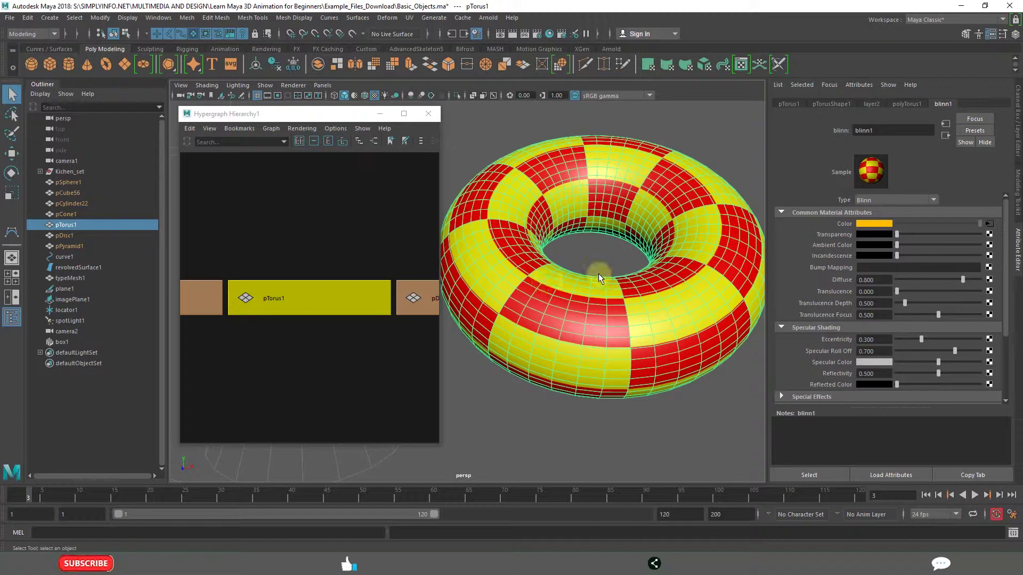
{"action": "left_click", "coordinate": [829, 105]}
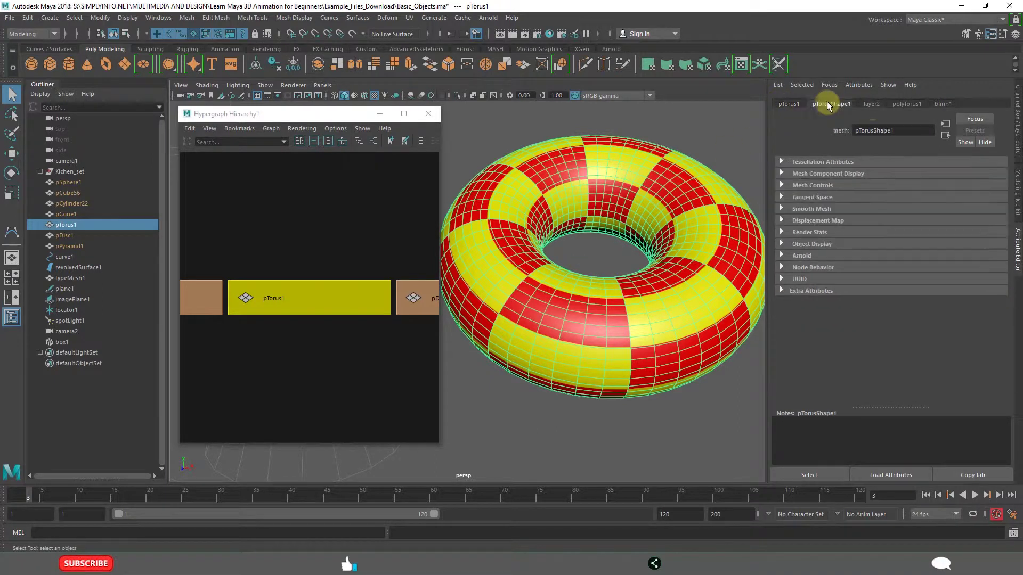
{"action": "left_click", "coordinate": [874, 105]}
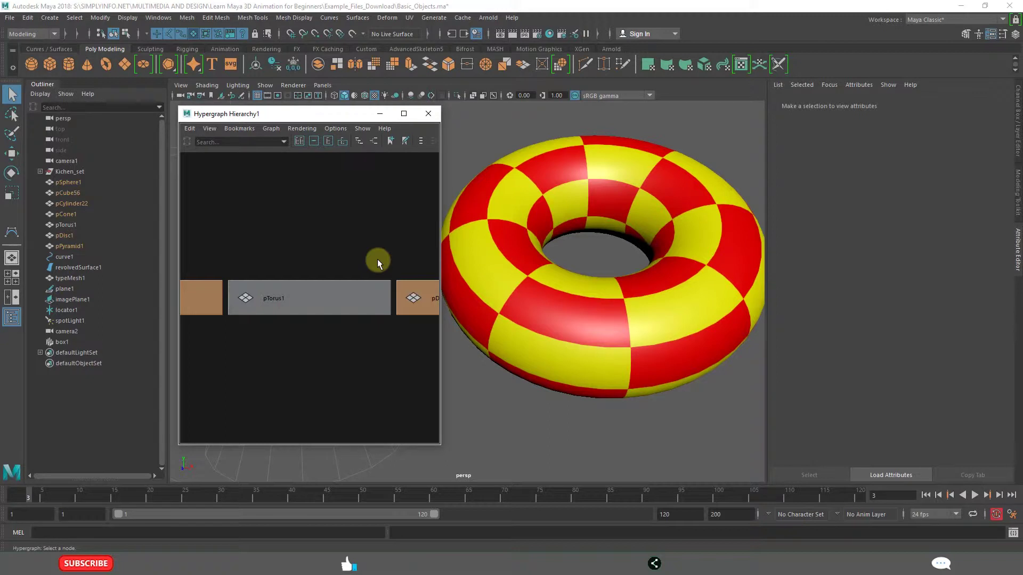
Reselect the torus and review its layer2, pTorusShape1, blinn1 and polyTorus1 tabs, ending on pTorus1
{"action": "left_click", "coordinate": [587, 187]}
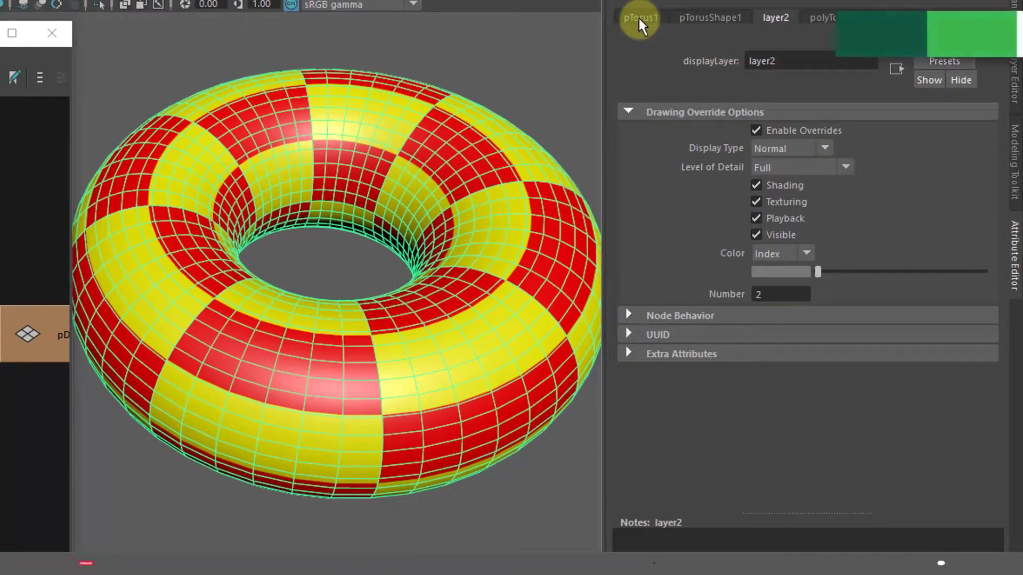
{"action": "left_click", "coordinate": [640, 18]}
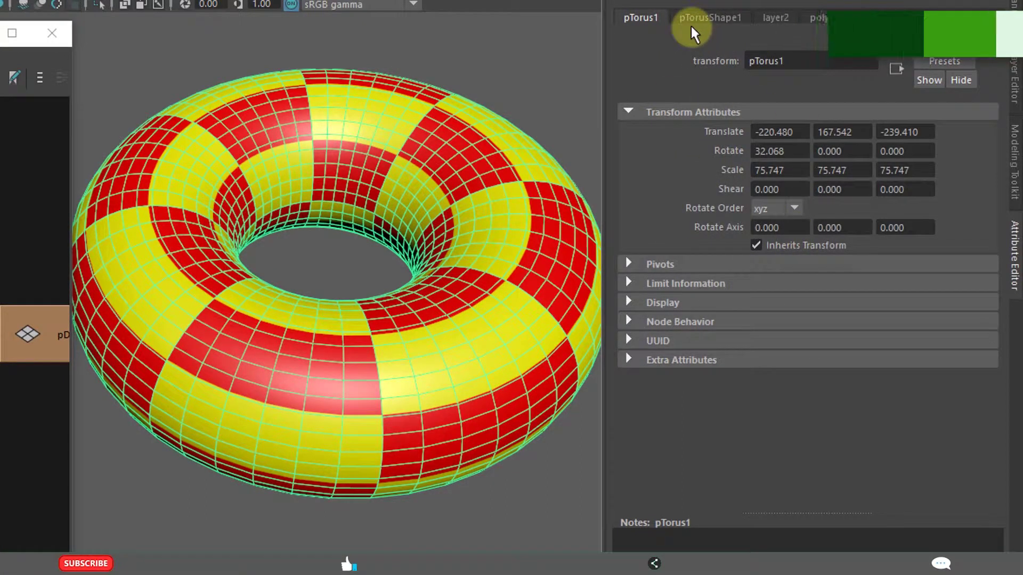
{"action": "left_click", "coordinate": [707, 18]}
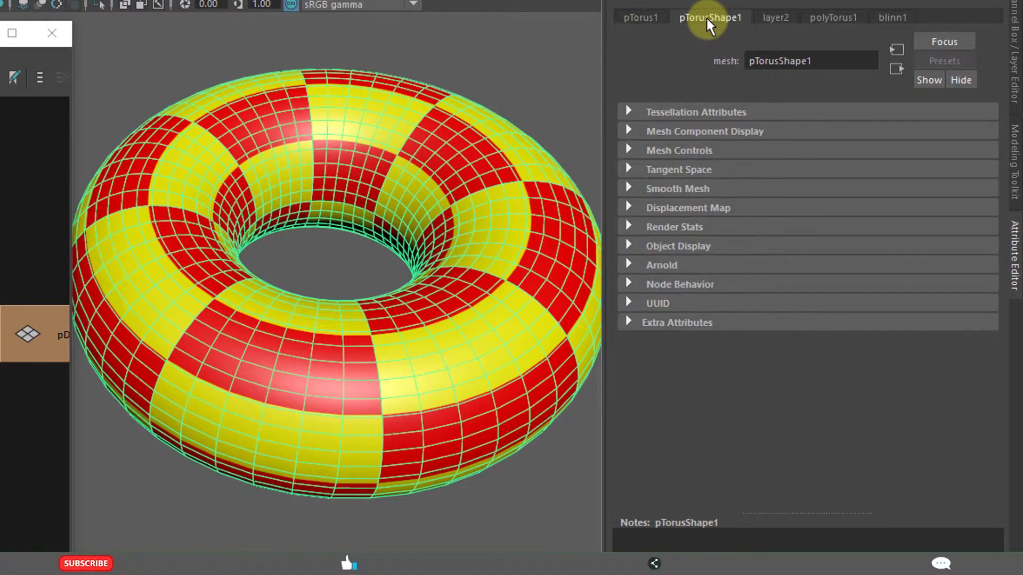
{"action": "left_click", "coordinate": [896, 17]}
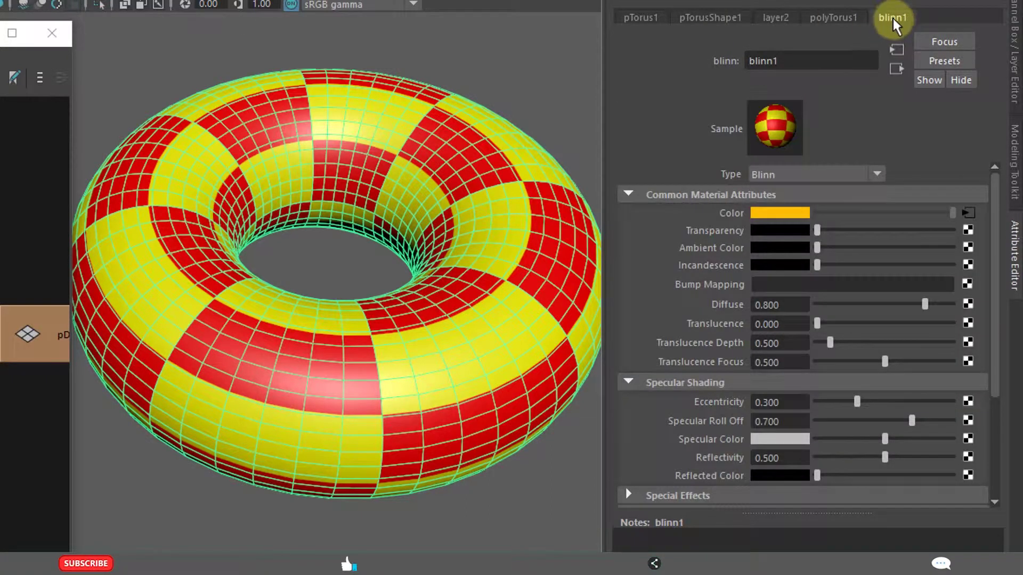
{"action": "left_click", "coordinate": [831, 13]}
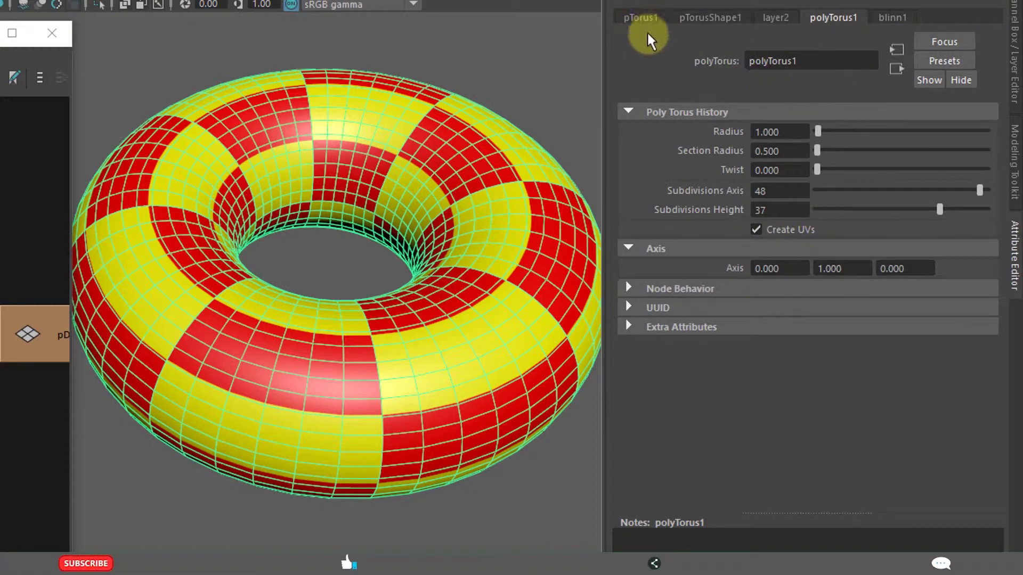
{"action": "left_click", "coordinate": [638, 17]}
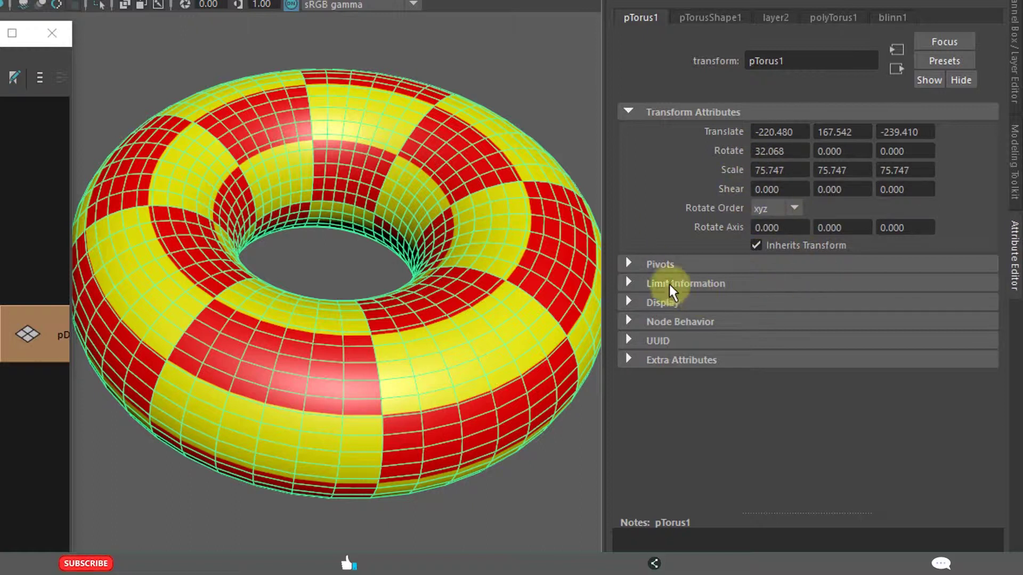
Expand the pTorus1 Pivots section to reveal the world rotate and scale pivot positions
{"action": "left_click", "coordinate": [644, 264]}
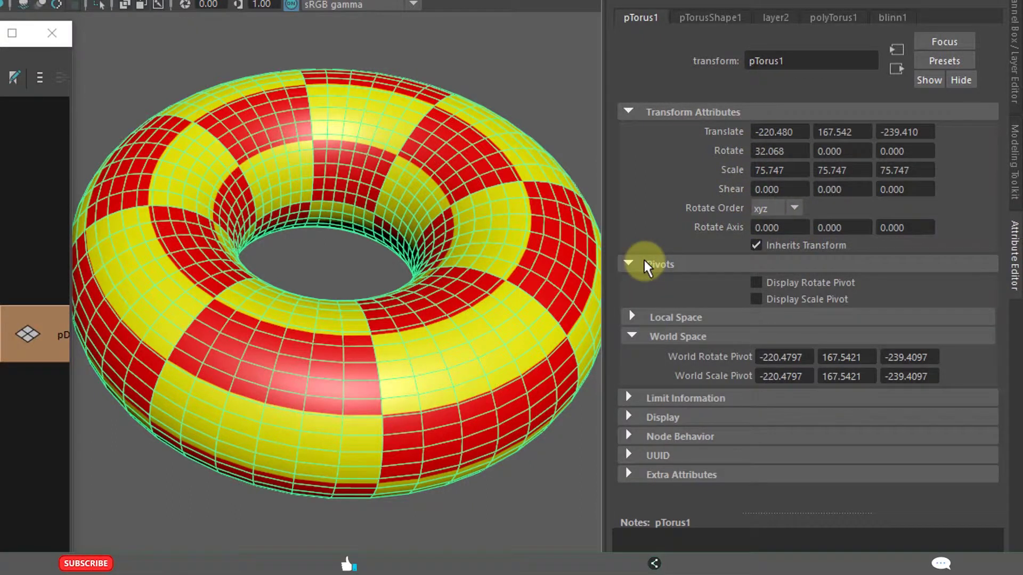
{"action": "left_click", "coordinate": [645, 264]}
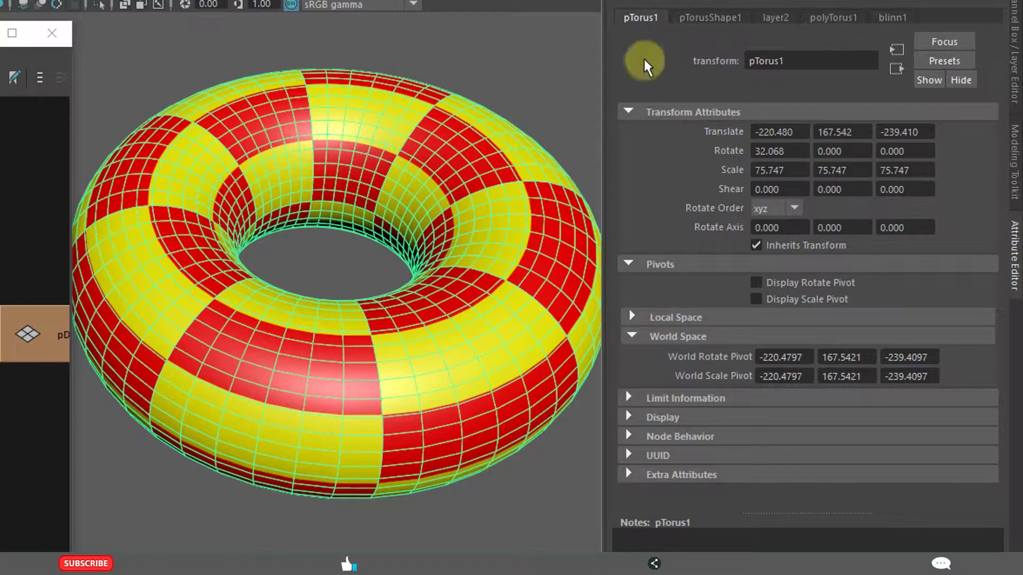
Expand pTorusShape1's Tessellation Attributes and Mesh Controls, briefly checking Mesh Component Display
{"action": "left_click", "coordinate": [724, 17]}
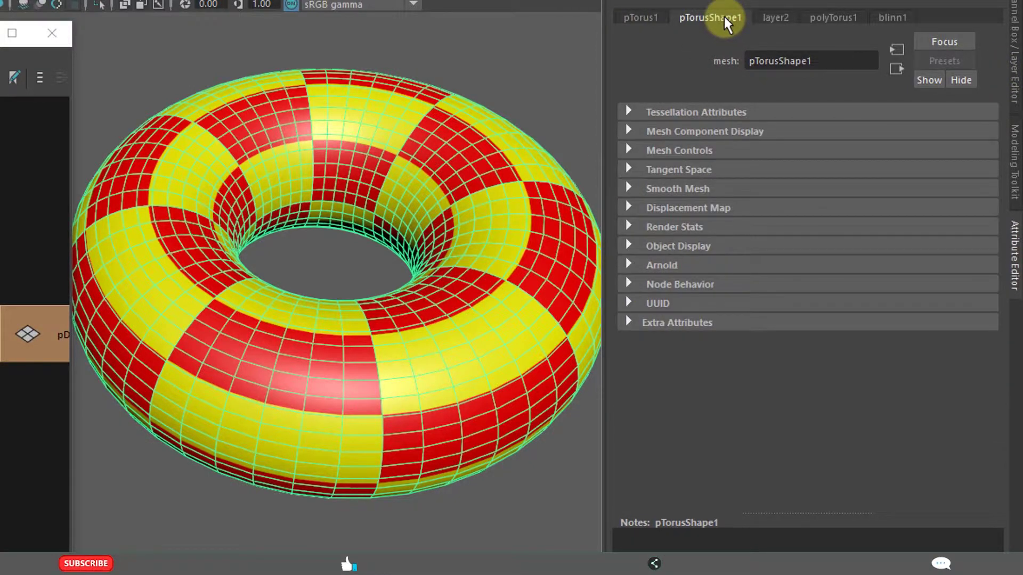
{"action": "left_click", "coordinate": [690, 113]}
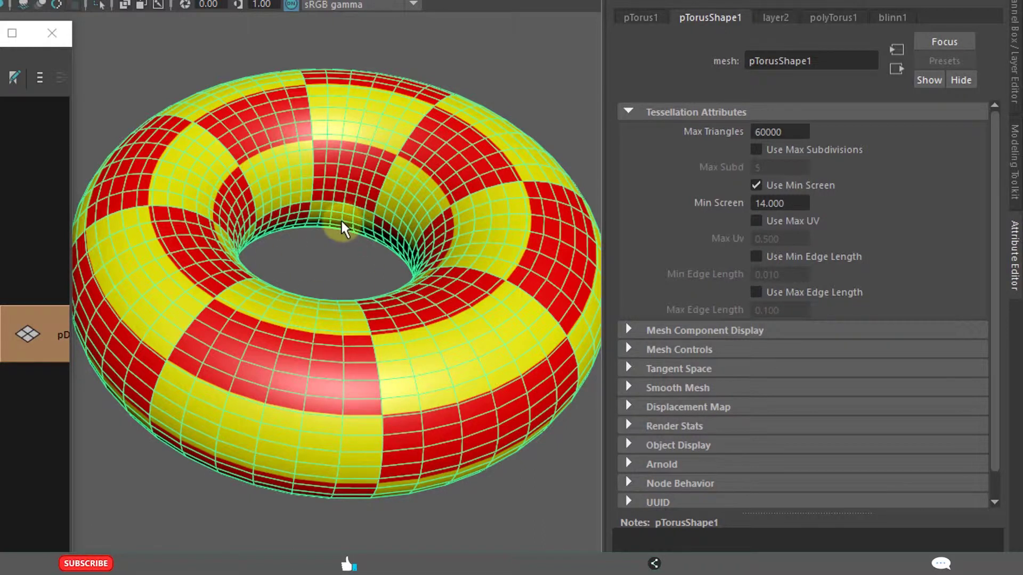
{"action": "left_click", "coordinate": [669, 330]}
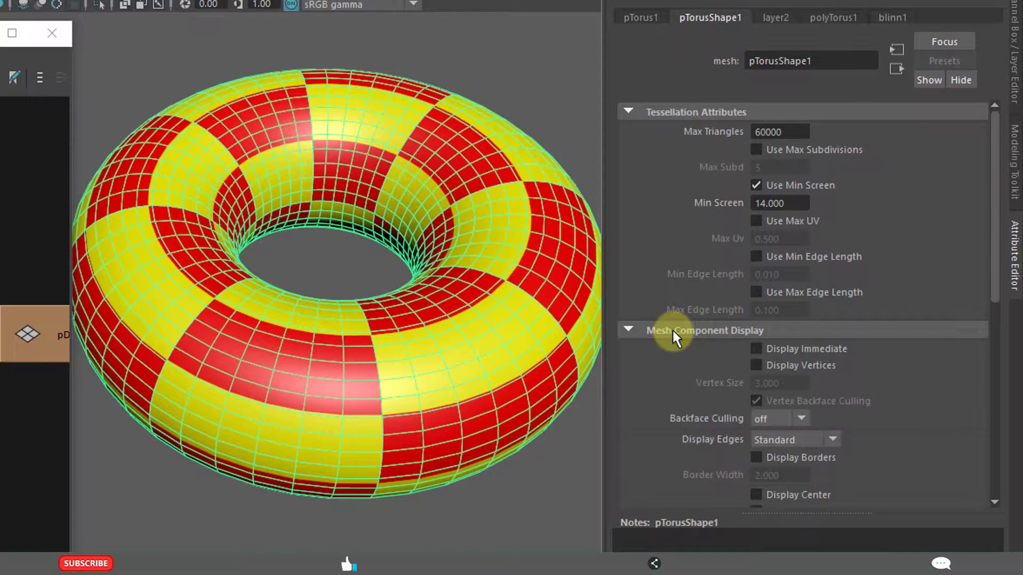
{"action": "left_click", "coordinate": [672, 329]}
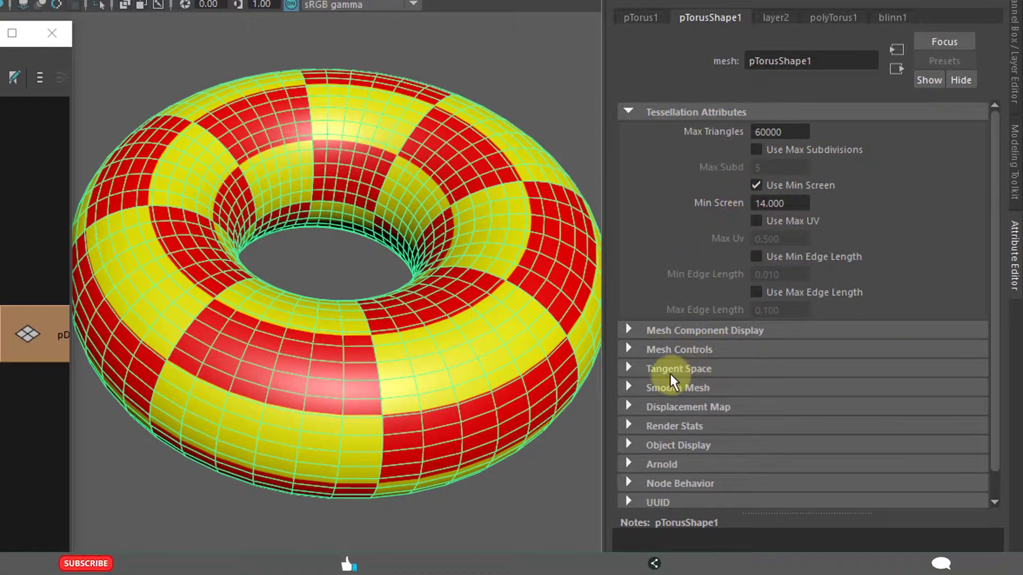
{"action": "left_click", "coordinate": [674, 348]}
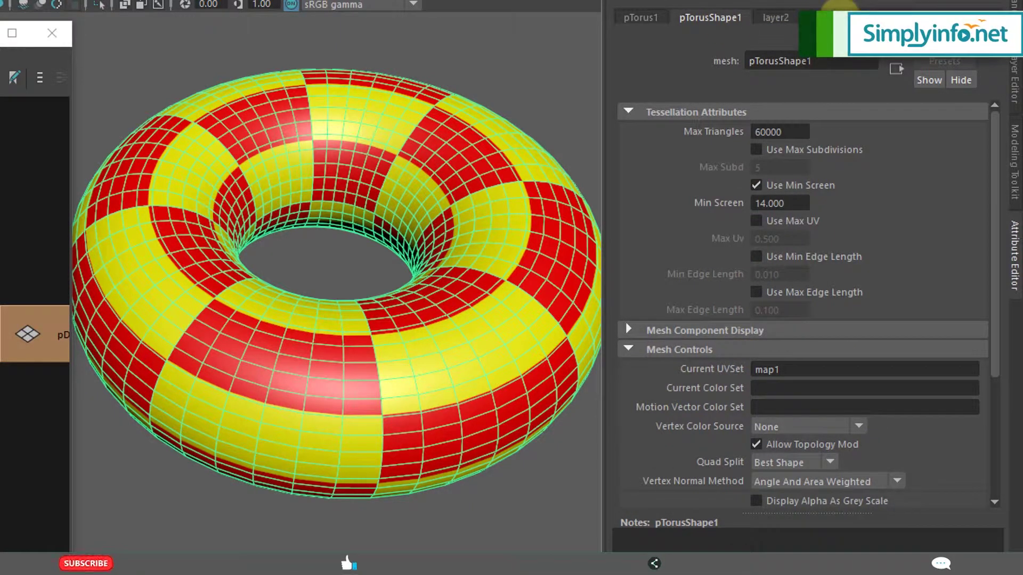
Set polyTorus1 radius to about 1.04 with 40 axis and 46 height subdivisions
{"action": "left_click", "coordinate": [839, 16]}
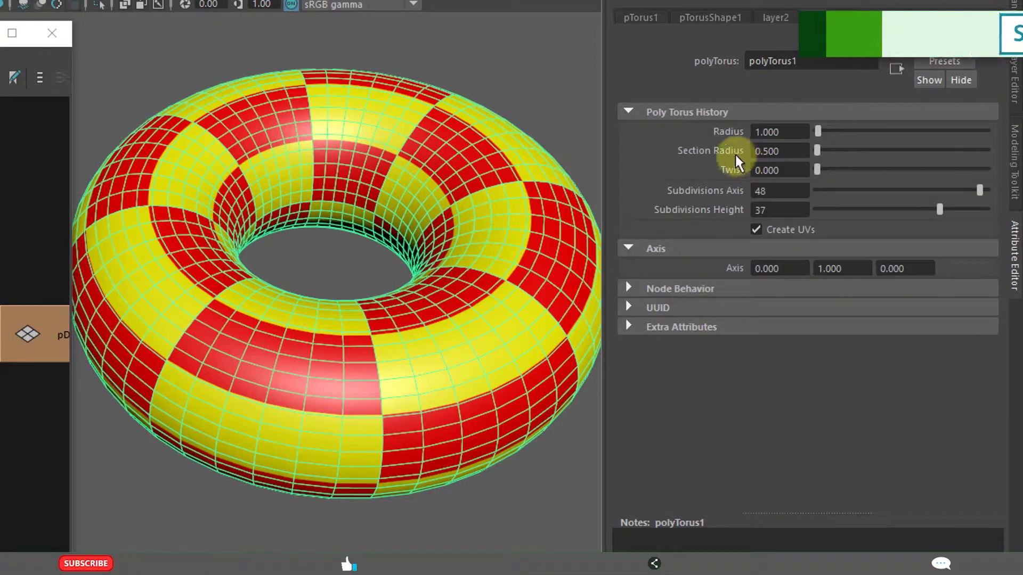
{"action": "left_click_drag", "start_coordinate": [821, 131], "coordinate": [818, 132]}
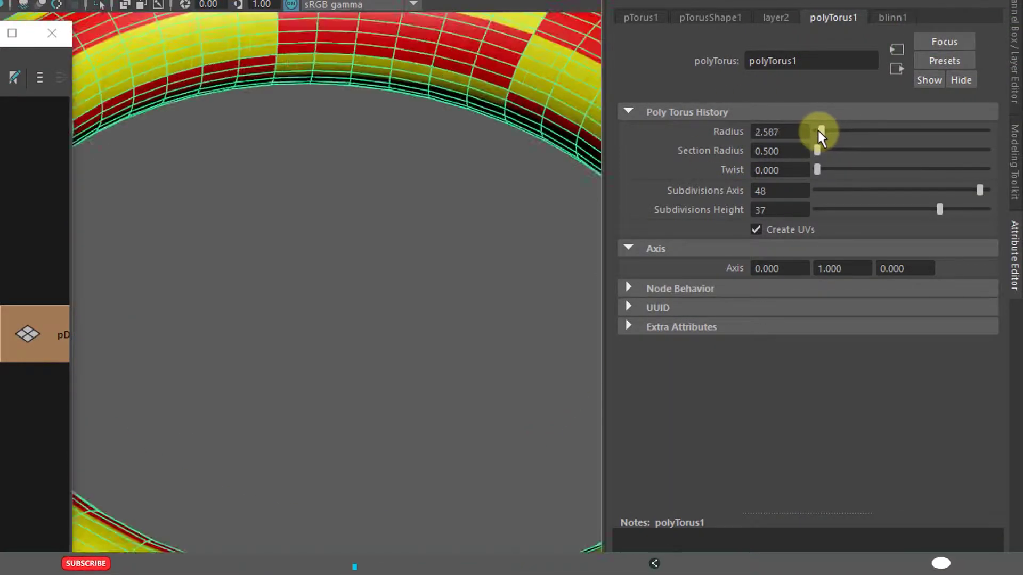
{"action": "double_click", "coordinate": [776, 131]}
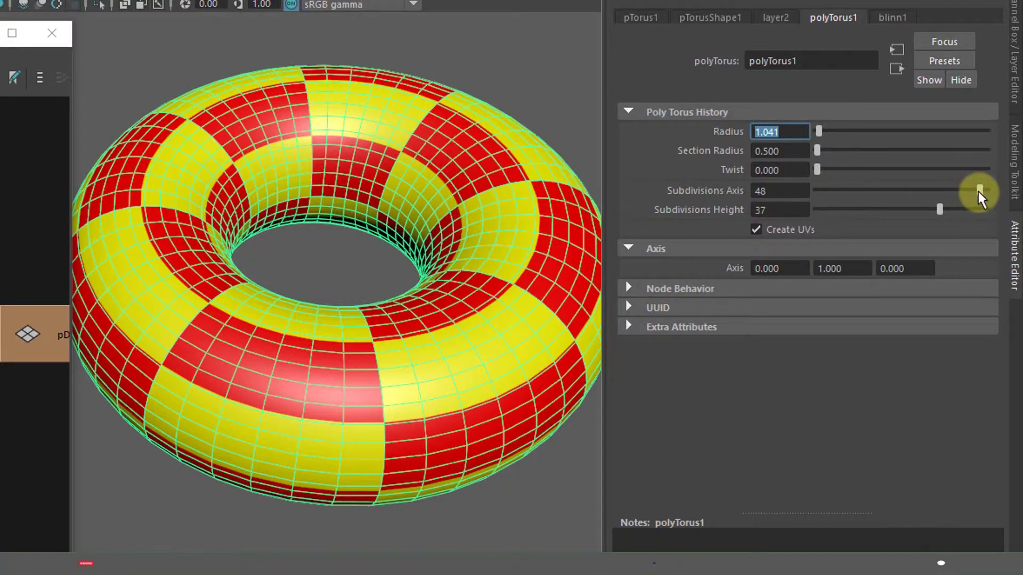
{"action": "mouse_move", "coordinate": [978, 191]}
{"action": "left_mouse_down"}
{"action": "mouse_move", "coordinate": [819, 193]}
{"action": "mouse_move", "coordinate": [988, 198]}
{"action": "mouse_move", "coordinate": [828, 196]}
{"action": "mouse_move", "coordinate": [979, 194]}
{"action": "mouse_move", "coordinate": [898, 193]}
{"action": "mouse_move", "coordinate": [963, 194]}
{"action": "mouse_move", "coordinate": [820, 210]}
{"action": "mouse_move", "coordinate": [944, 217]}
{"action": "mouse_move", "coordinate": [805, 217]}
{"action": "mouse_move", "coordinate": [968, 220]}
{"action": "left_mouse_up"}
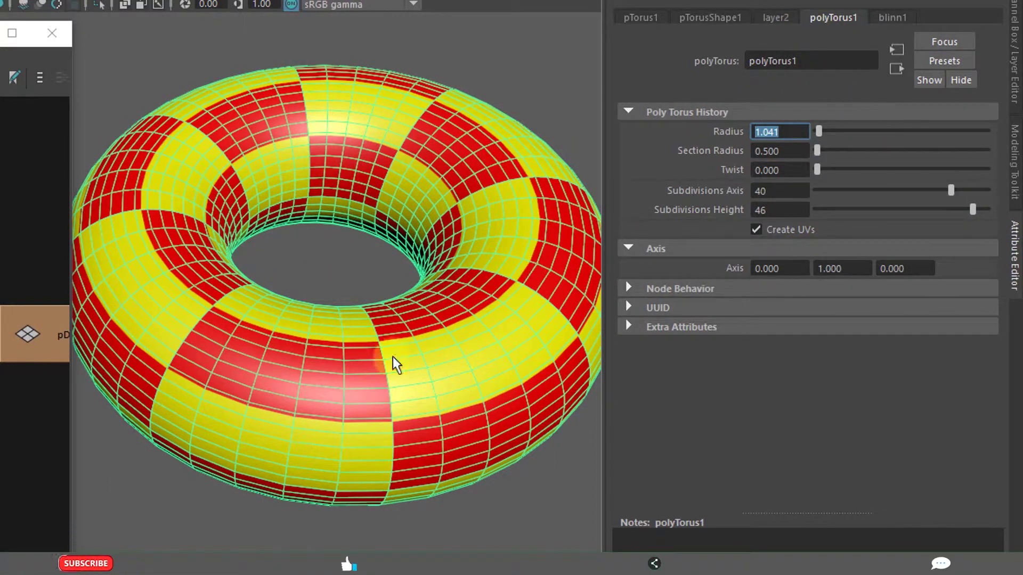
View the blinn1 material attributes, then deselect and restore the torus selection
{"action": "left_click", "coordinate": [408, 270]}
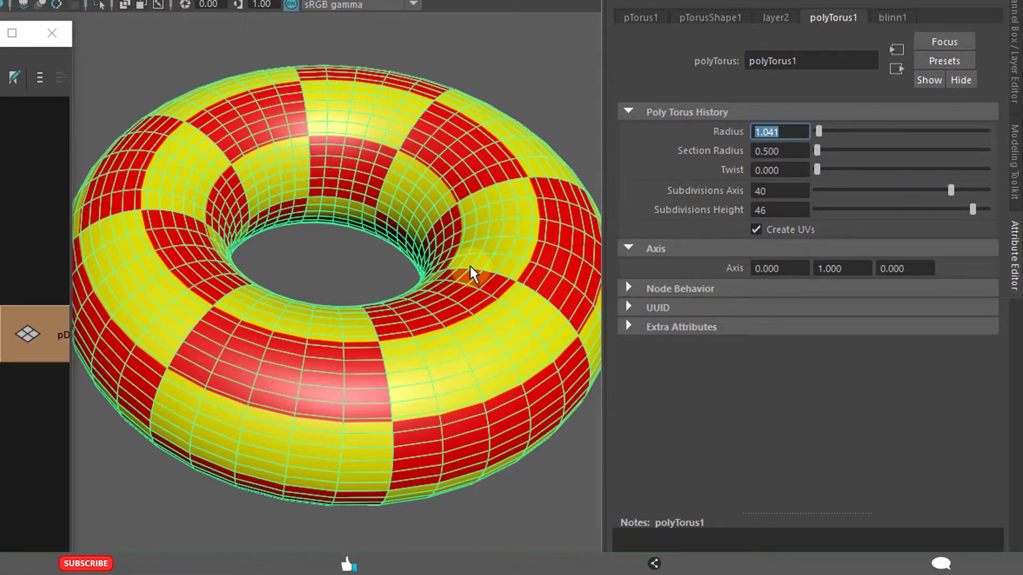
{"action": "left_click", "coordinate": [892, 16]}
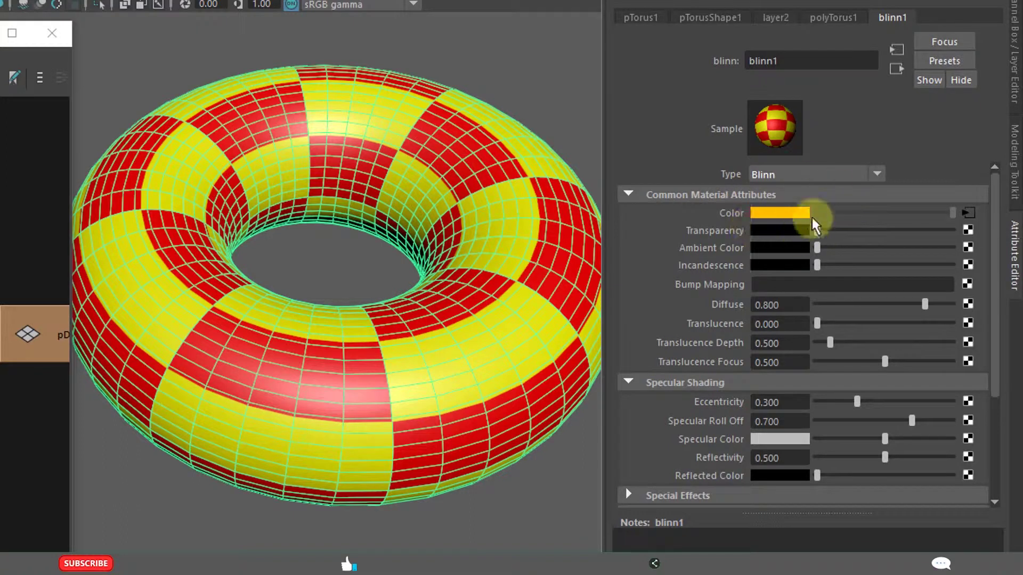
{"action": "key", "text": "Escape"}
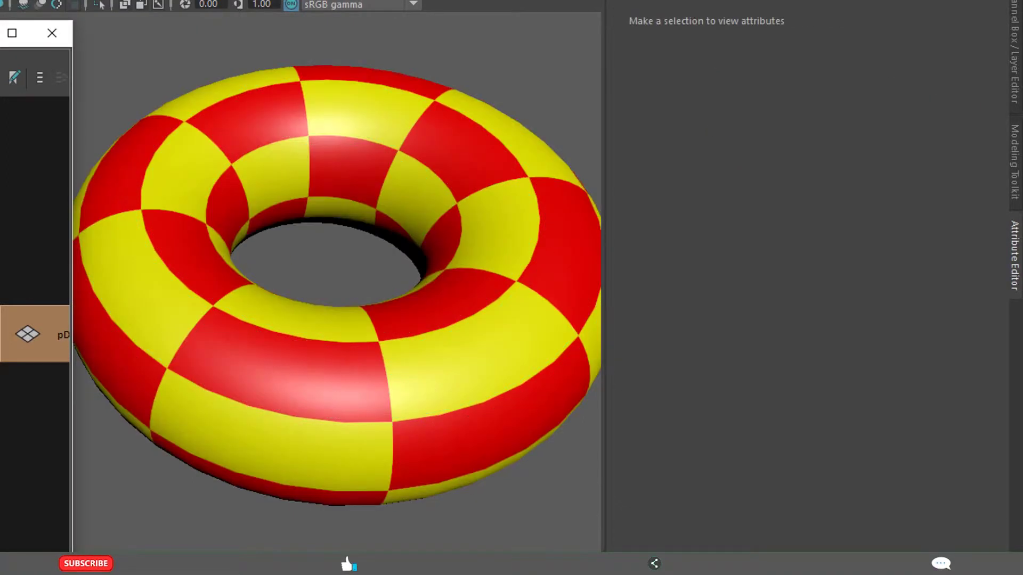
{"action": "key", "text": "ctrl+z"}
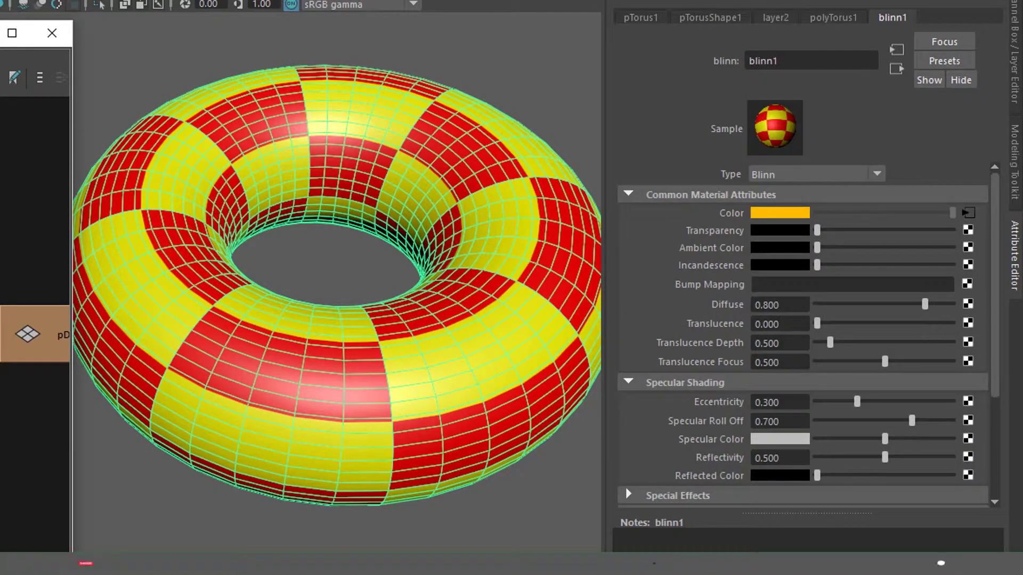
Show shape nodes in Hypergraph, inspect pCylinder22 and pCylinderShape1, then reselect the torus
{"action": "left_click", "coordinate": [330, 63]}
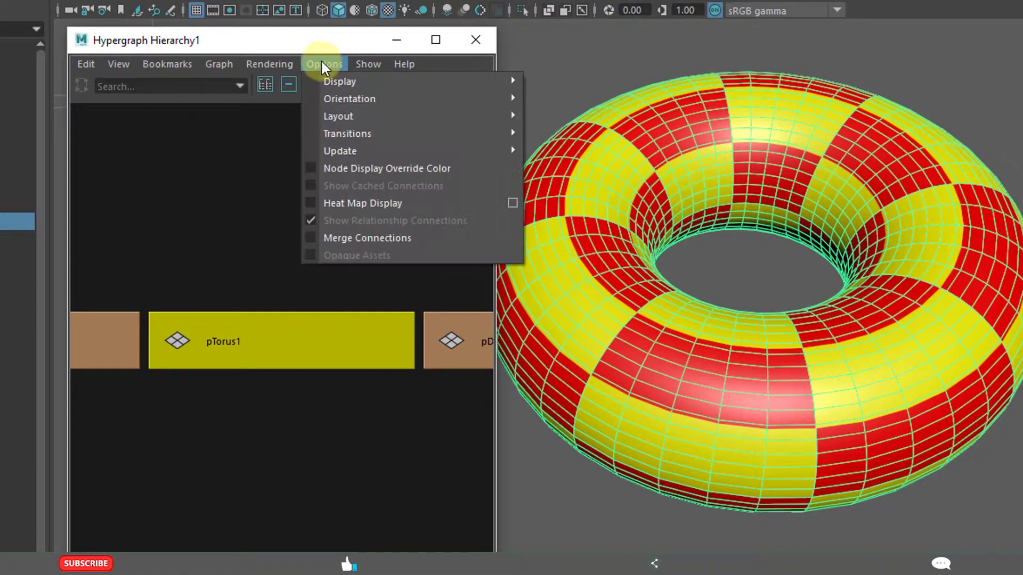
{"action": "mouse_move", "coordinate": [375, 81]}
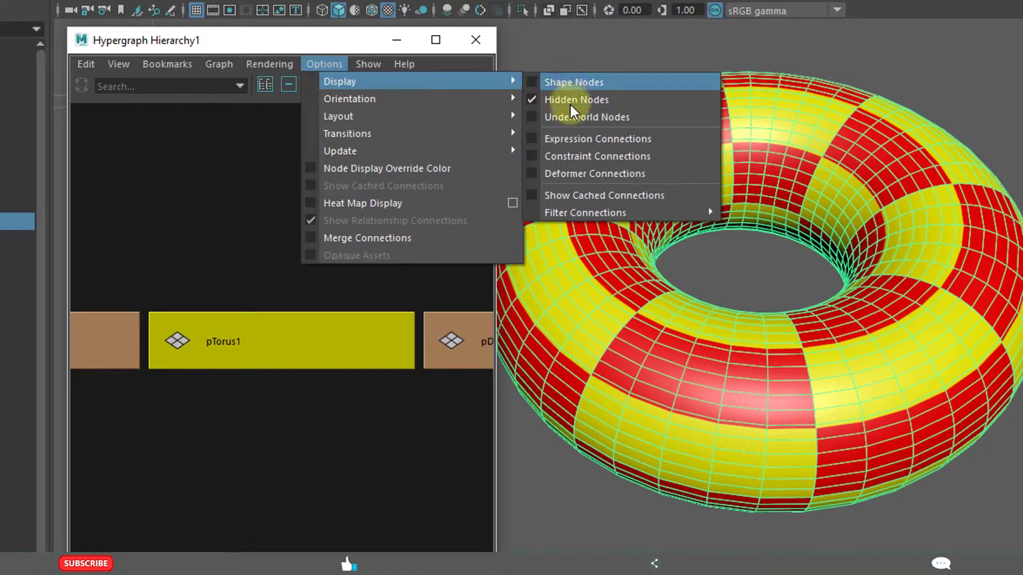
{"action": "left_click", "coordinate": [570, 83]}
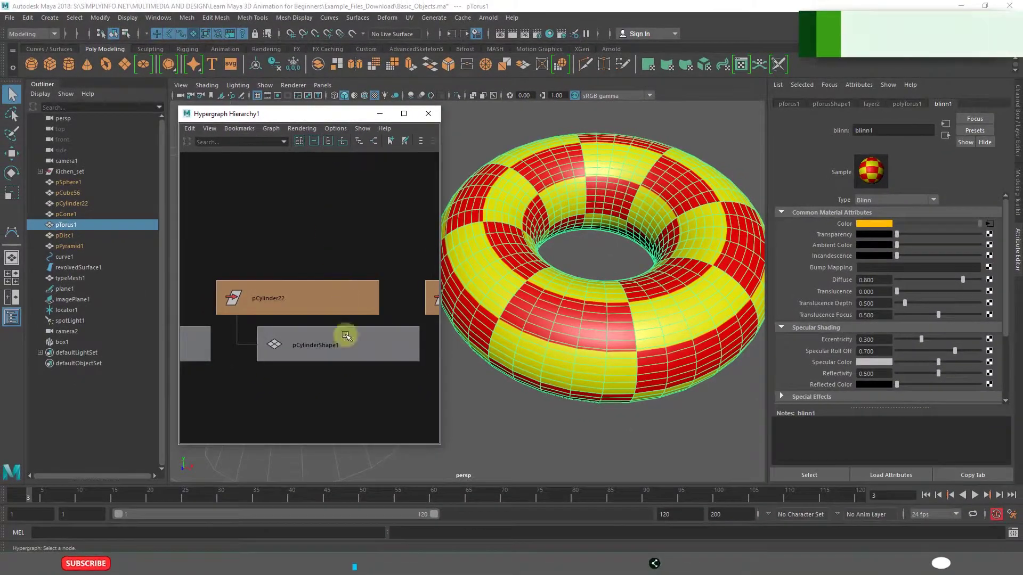
{"action": "left_click", "coordinate": [320, 348]}
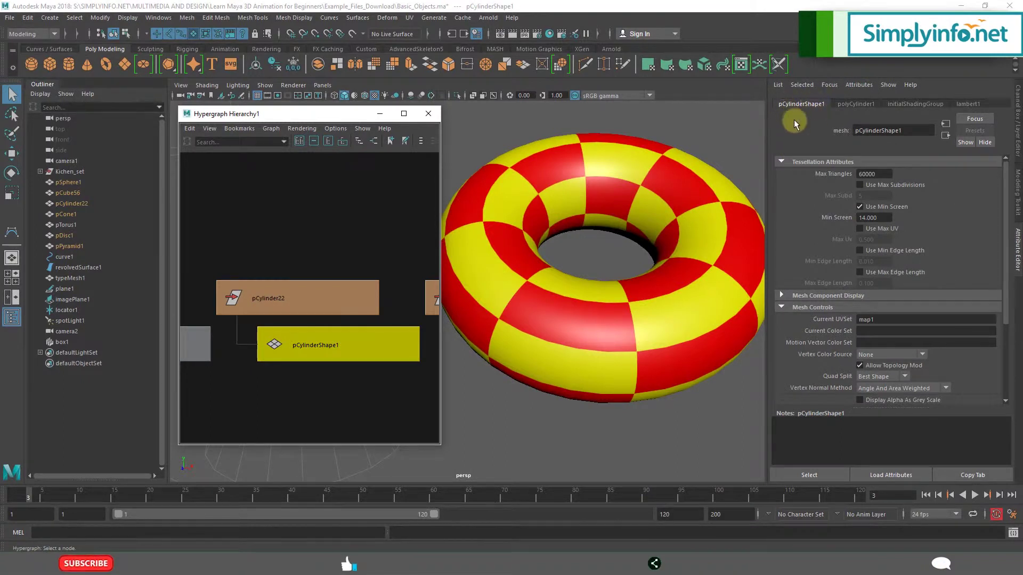
{"action": "left_click", "coordinate": [284, 299]}
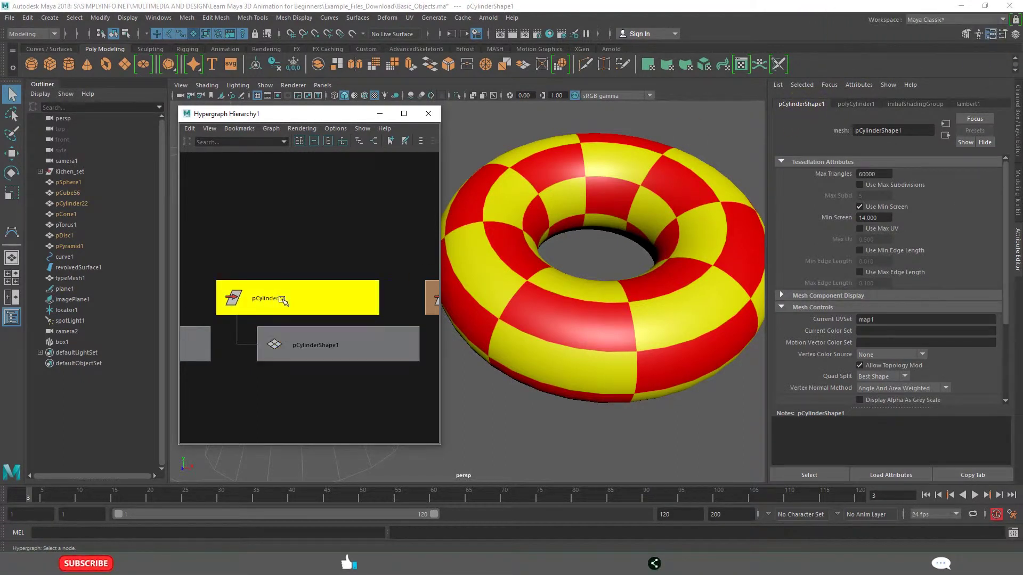
{"action": "key", "text": "Down"}
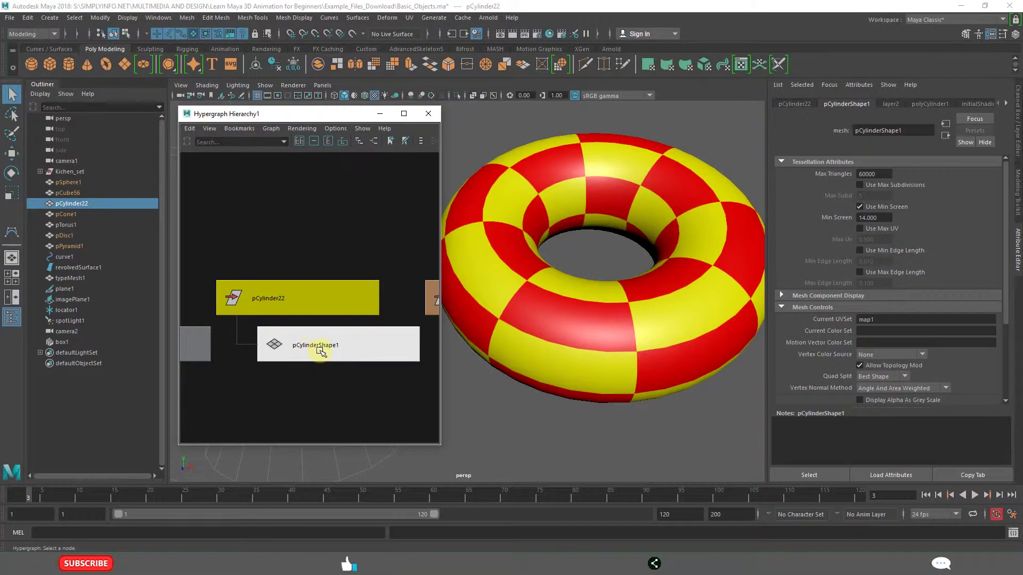
{"action": "left_click", "coordinate": [549, 240]}
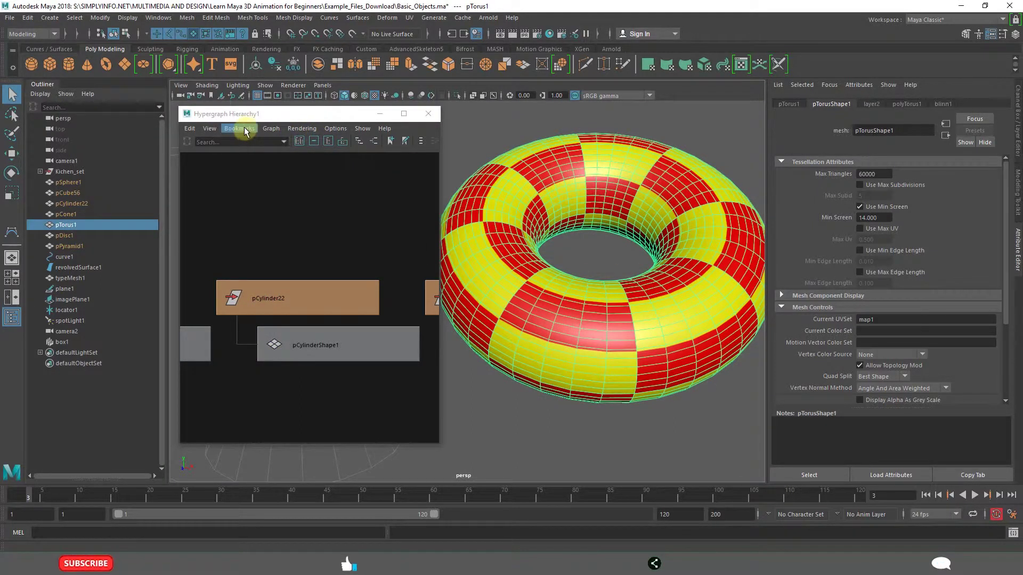
Graph the torus's input and output connections in Hypergraph, leaving orientation options unchanged
{"action": "left_click", "coordinate": [271, 128]}
{"action": "left_click", "coordinate": [217, 127]}
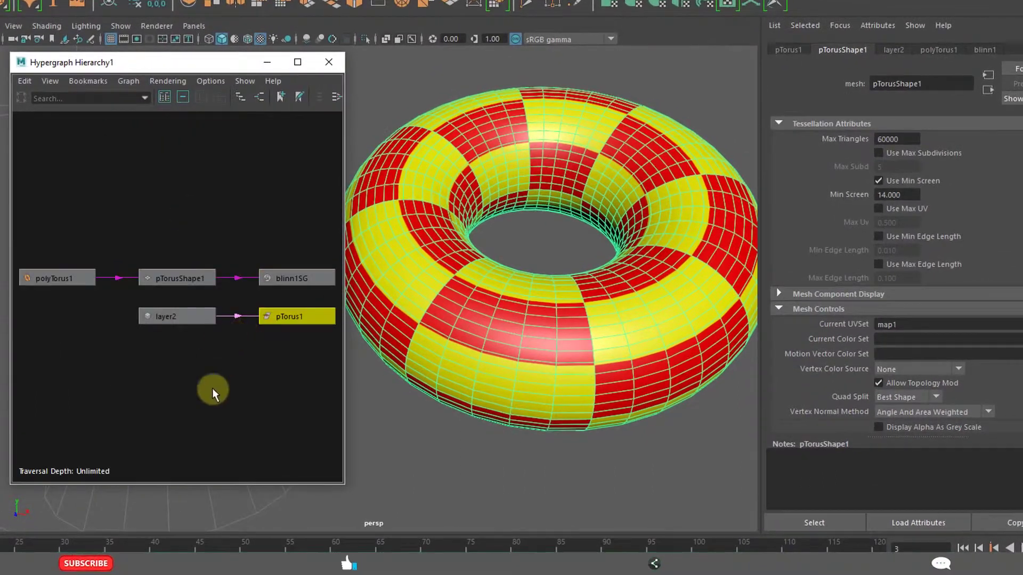
{"action": "left_click", "coordinate": [211, 80]}
{"action": "mouse_move", "coordinate": [240, 108]}
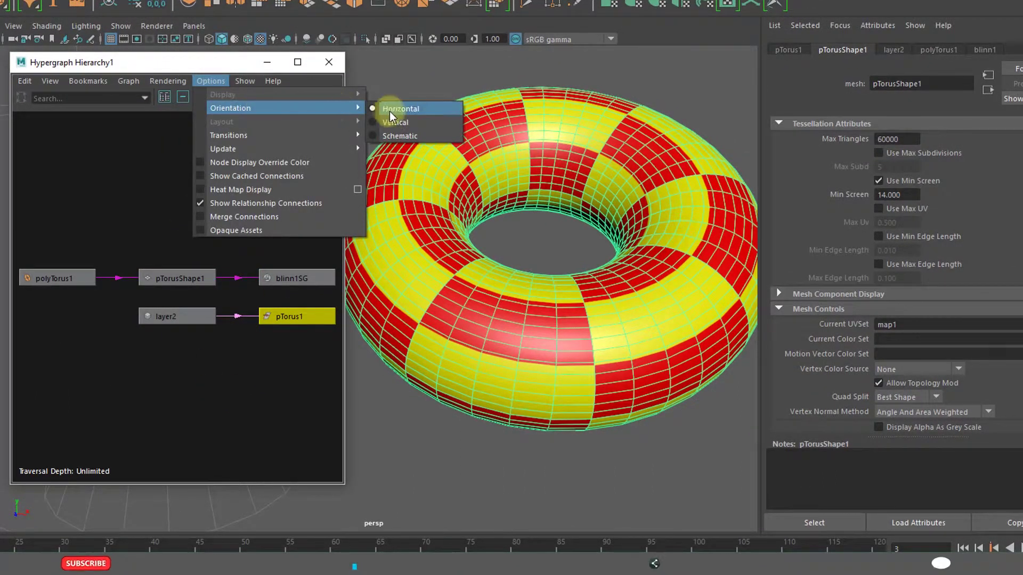
{"action": "left_click", "coordinate": [473, 480]}
Bring up the torus's layer2 and then pTorus1 transform attributes
{"action": "left_click", "coordinate": [484, 333]}
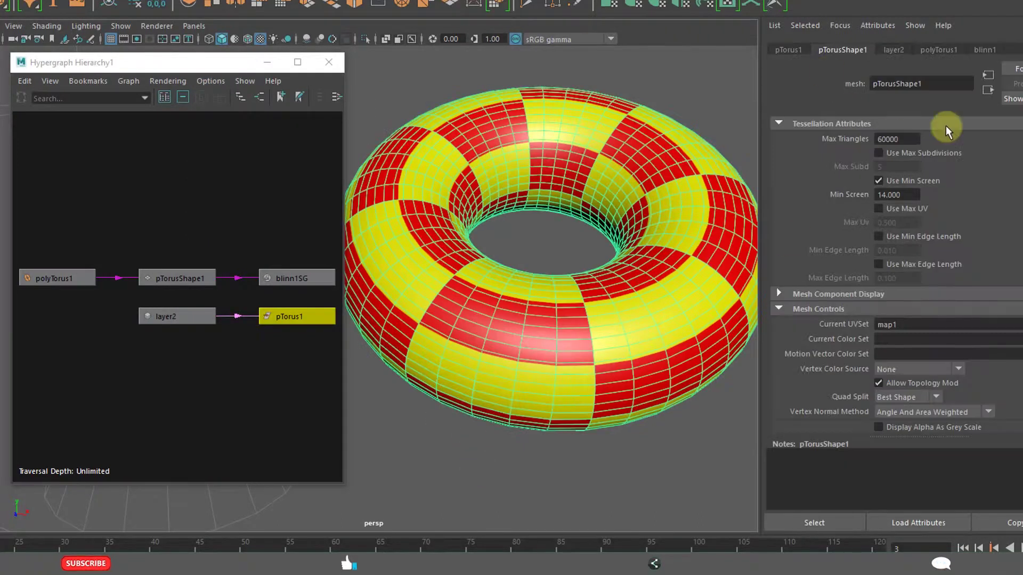
{"action": "left_click", "coordinate": [895, 49]}
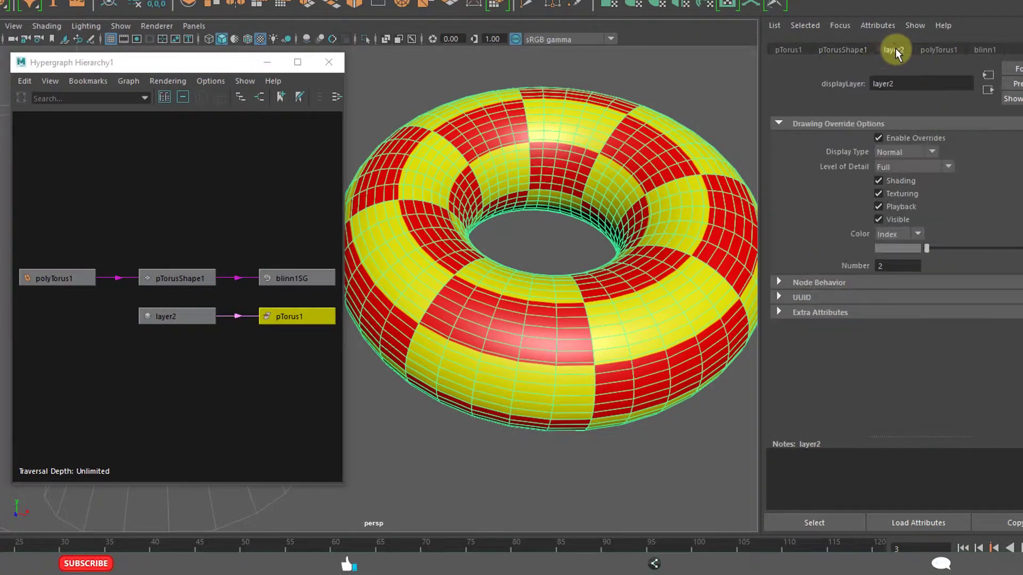
{"action": "left_click", "coordinate": [789, 54]}
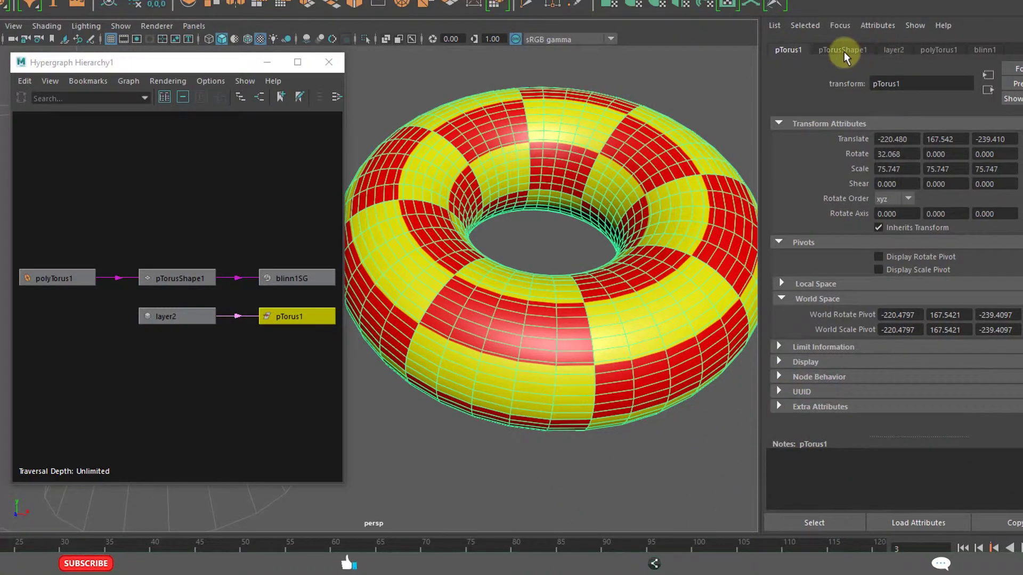
Cycle through the pTorusShape1, layer2, polyTorus1 and blinn1 tabs, returning to pTorus1
{"action": "left_click", "coordinate": [843, 51]}
{"action": "left_click", "coordinate": [893, 49]}
{"action": "left_click", "coordinate": [800, 22]}
{"action": "left_click", "coordinate": [874, 22]}
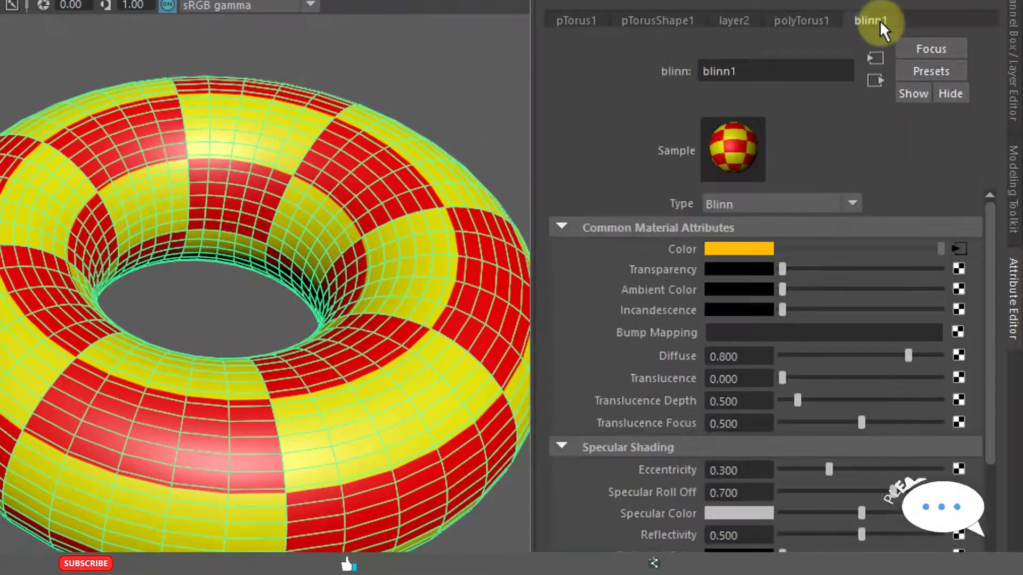
{"action": "left_click", "coordinate": [571, 19]}
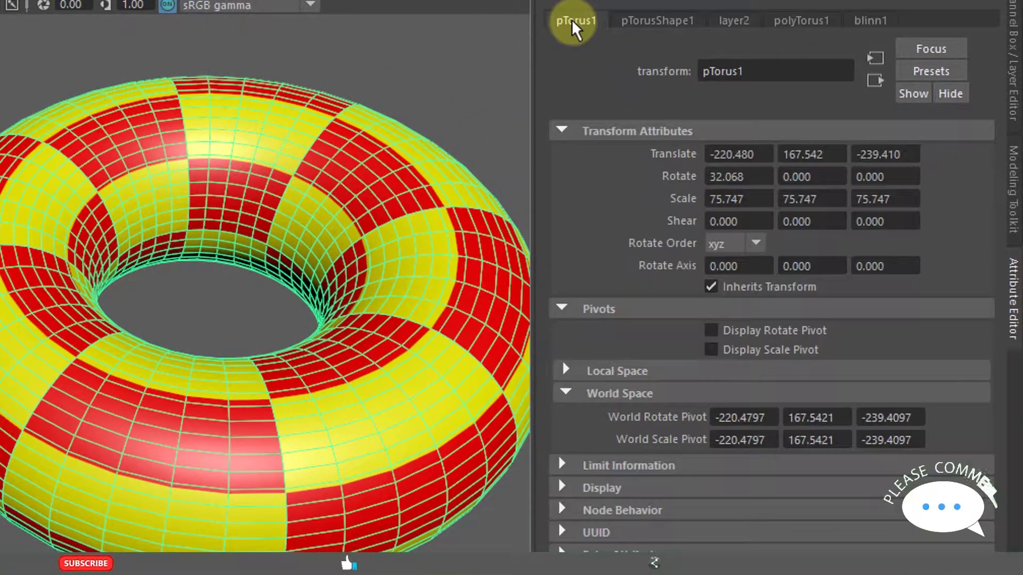
Review pTorusShape1, polyTorus1, blinn1 and layer2 again, then show the Channel Box/Layer Editor
{"action": "left_click", "coordinate": [654, 22]}
{"action": "left_click", "coordinate": [806, 21]}
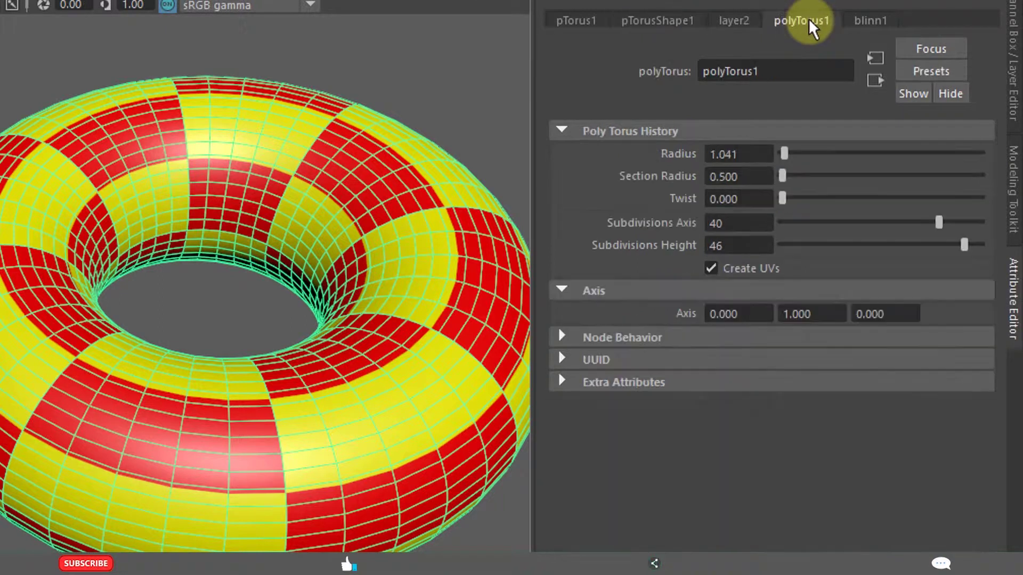
{"action": "left_click", "coordinate": [875, 22]}
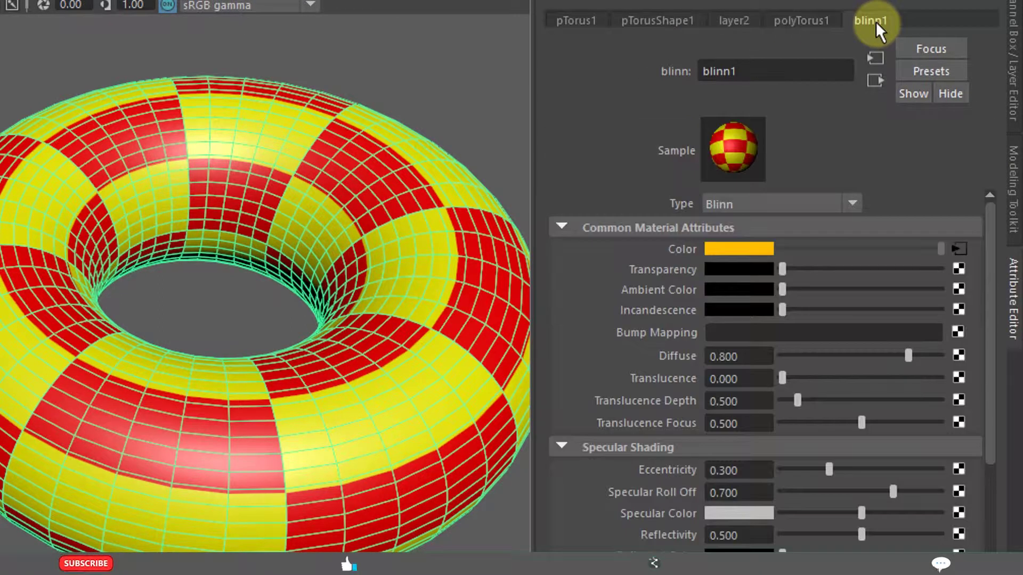
{"action": "left_click", "coordinate": [732, 24]}
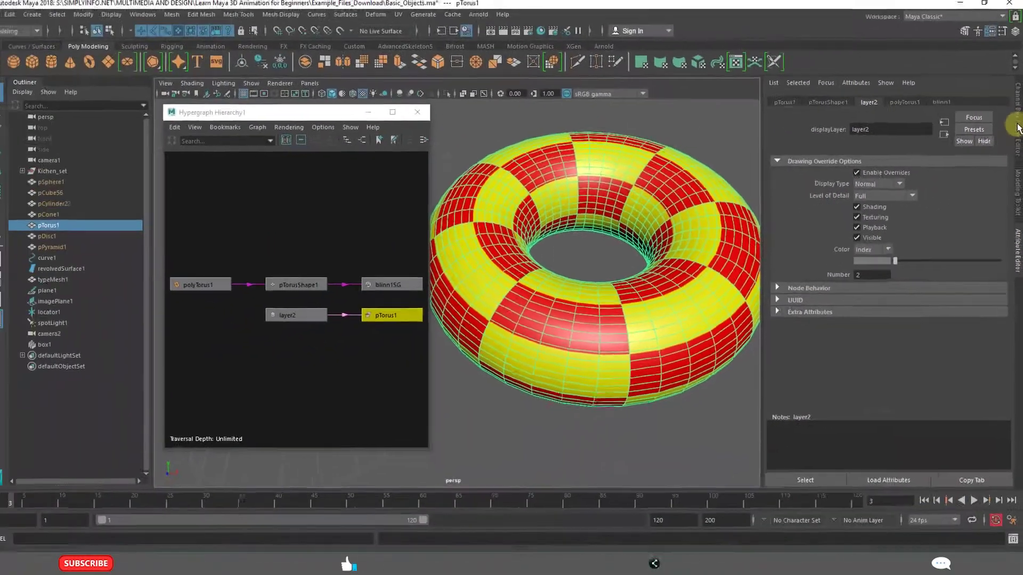
{"action": "left_click", "coordinate": [1018, 127]}
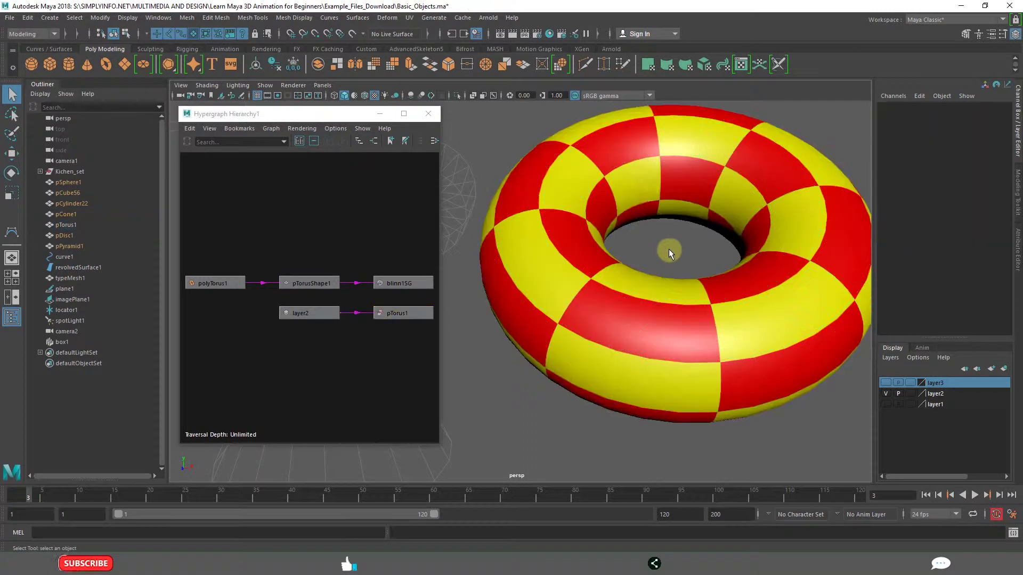
Reselect the torus, undo a layer2 node selection, and open the General Editors menu
{"action": "left_click", "coordinate": [642, 185]}
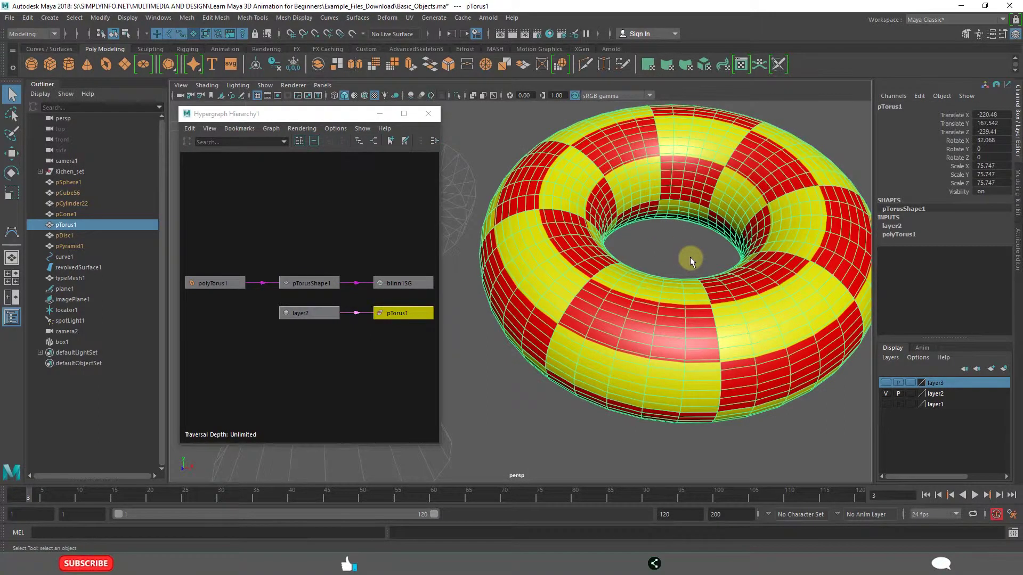
{"action": "left_click", "coordinate": [301, 313]}
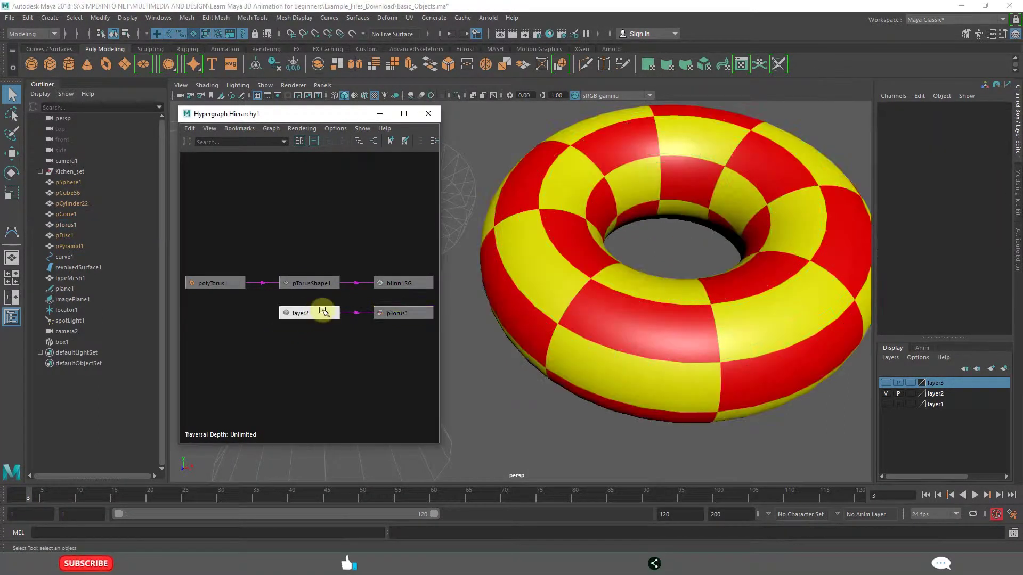
{"action": "key", "text": "ctrl+z"}
{"action": "left_click", "coordinate": [235, 117]}
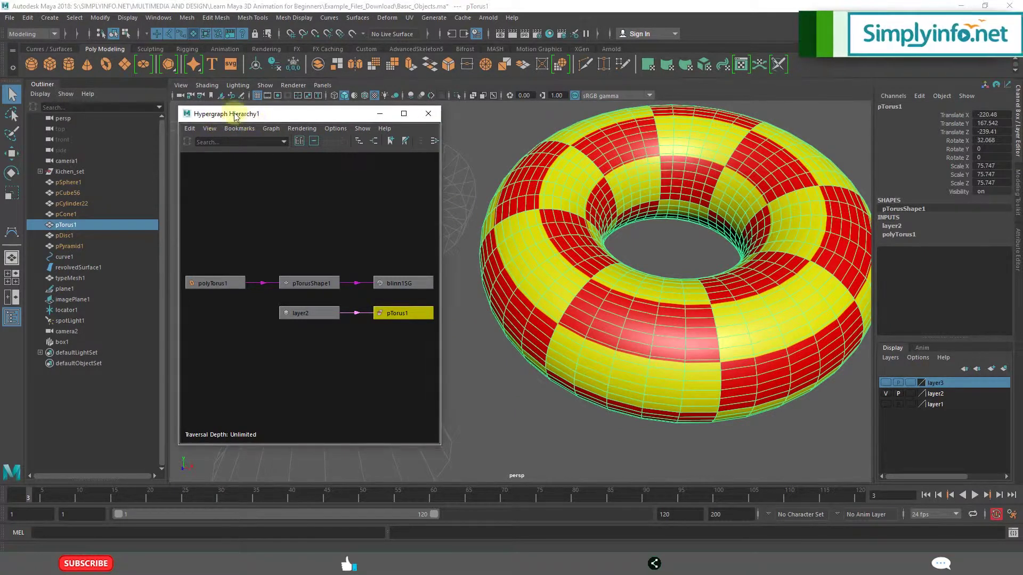
{"action": "left_click", "coordinate": [160, 18]}
{"action": "mouse_move", "coordinate": [183, 56]}
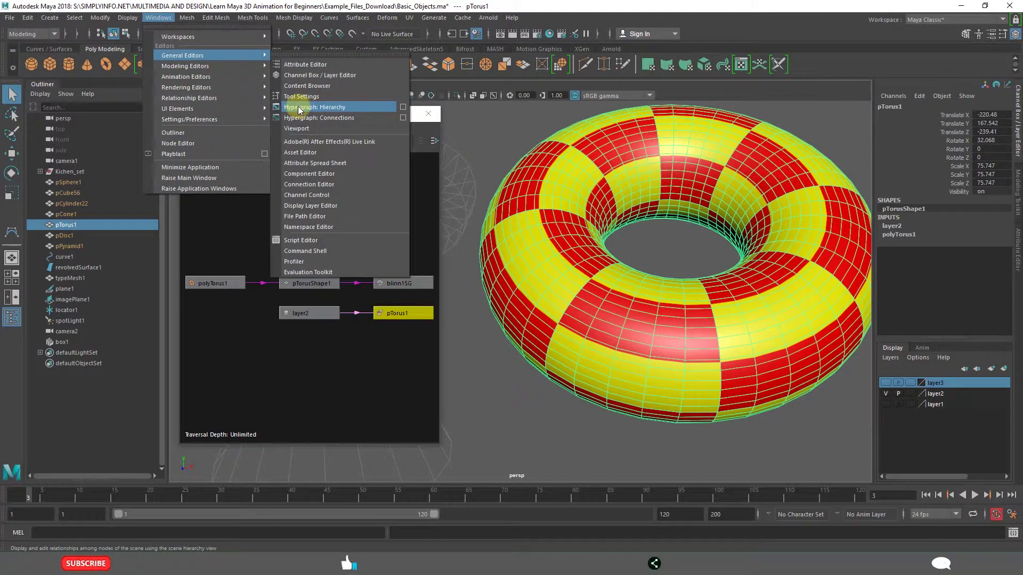
Open Hypergraph Hierarchy2, marquee-select the persp, top, front and side cameras, then deselect them
{"action": "left_click", "coordinate": [310, 107]}
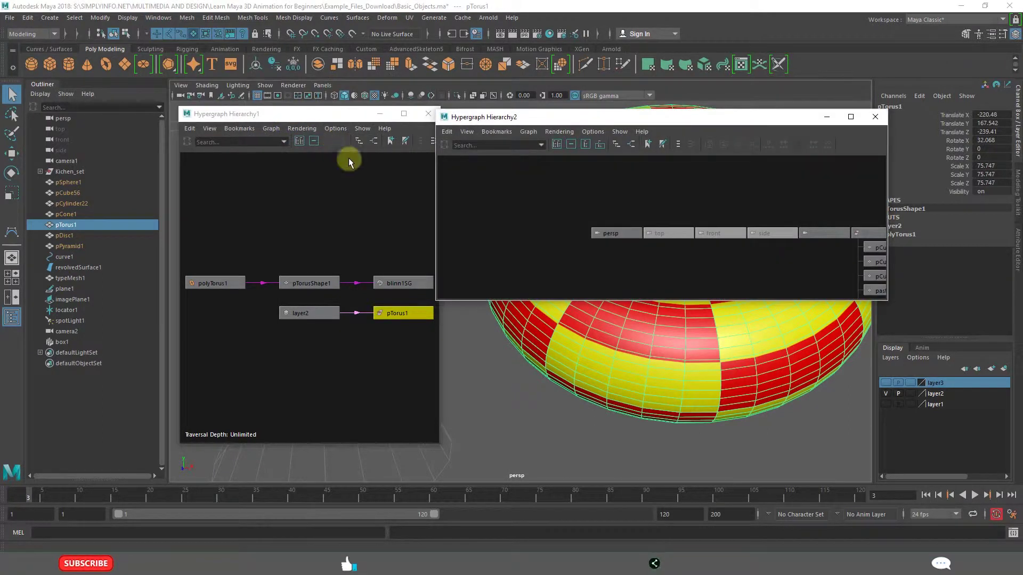
{"action": "left_click", "coordinate": [711, 206]}
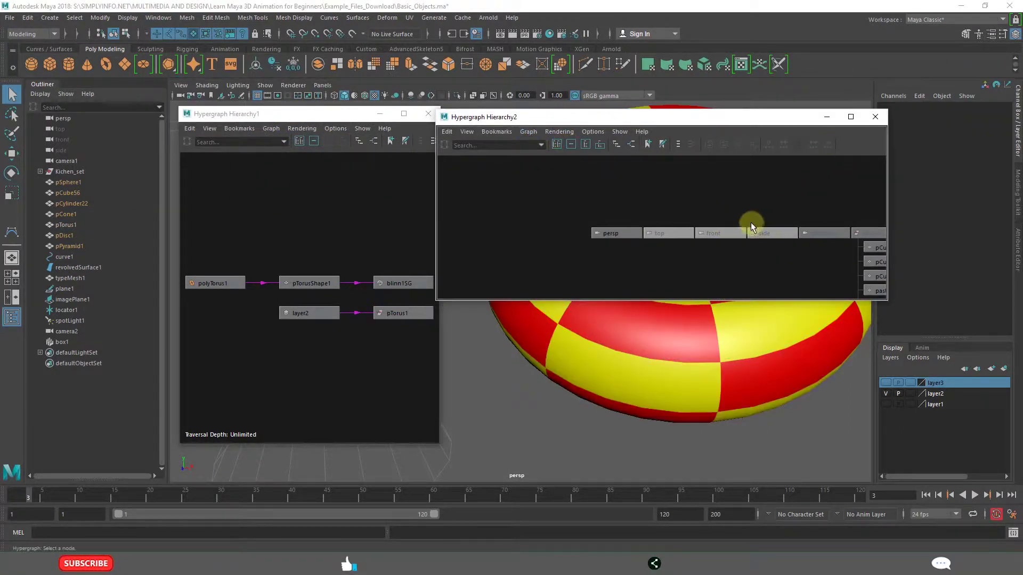
{"action": "left_click_drag", "start_coordinate": [840, 281], "coordinate": [846, 273]}
{"action": "scroll", "coordinate": [827, 267], "scroll_direction": "down", "scroll_amount": 2}
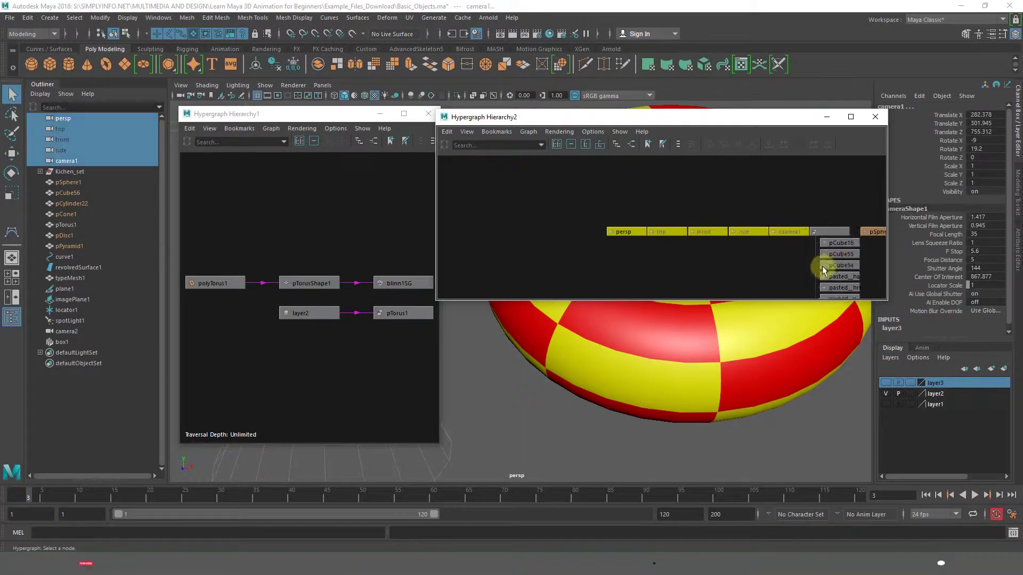
{"action": "scroll", "coordinate": [708, 245], "scroll_direction": "down", "scroll_amount": 2}
{"action": "scroll", "coordinate": [707, 246], "scroll_direction": "up", "scroll_amount": 2}
{"action": "scroll", "coordinate": [714, 240], "scroll_direction": "up", "scroll_amount": 2}
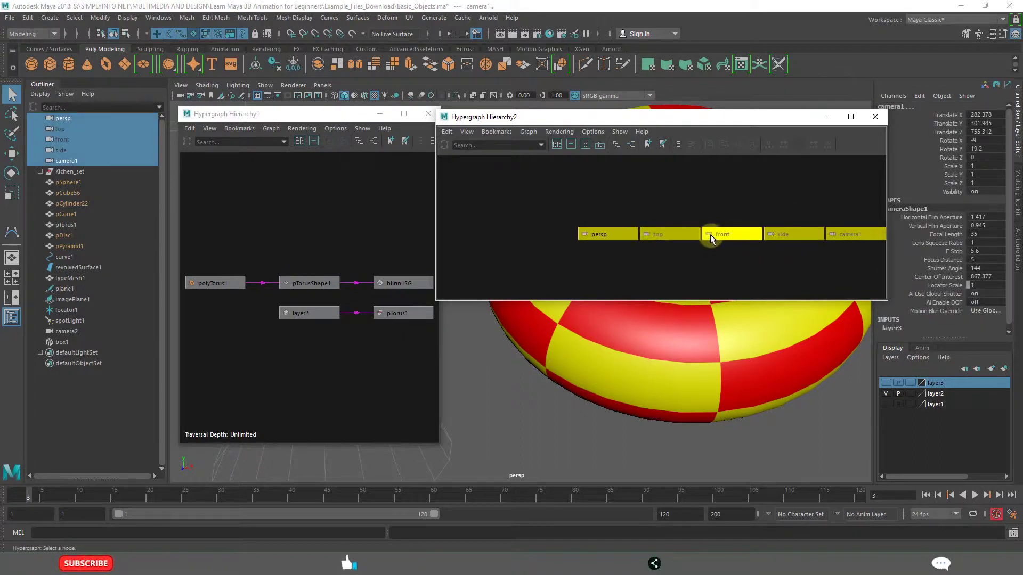
{"action": "scroll", "coordinate": [708, 237], "scroll_direction": "up", "scroll_amount": 2}
{"action": "scroll", "coordinate": [663, 221], "scroll_direction": "up", "scroll_amount": 1}
{"action": "left_click", "coordinate": [658, 200]}
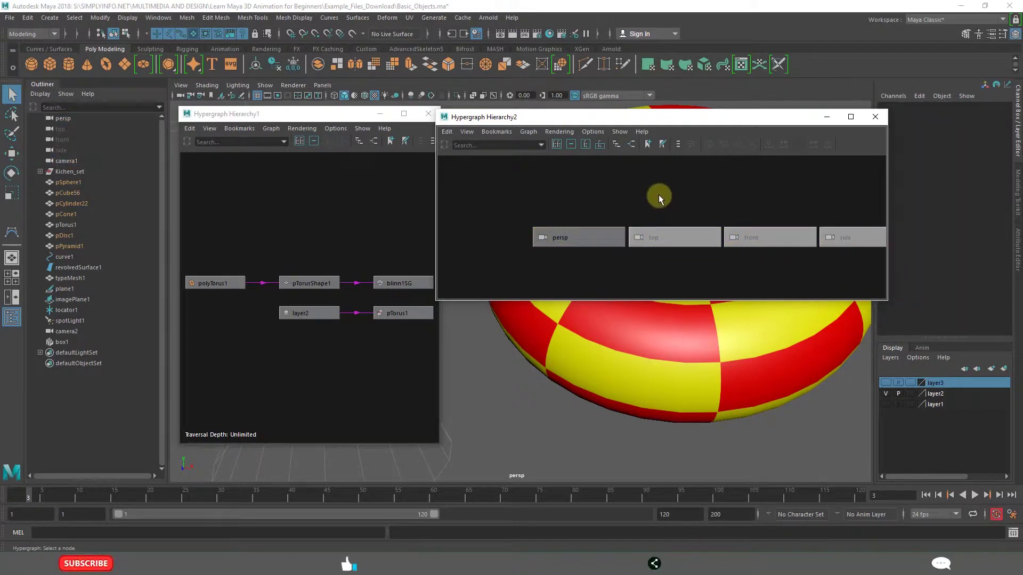